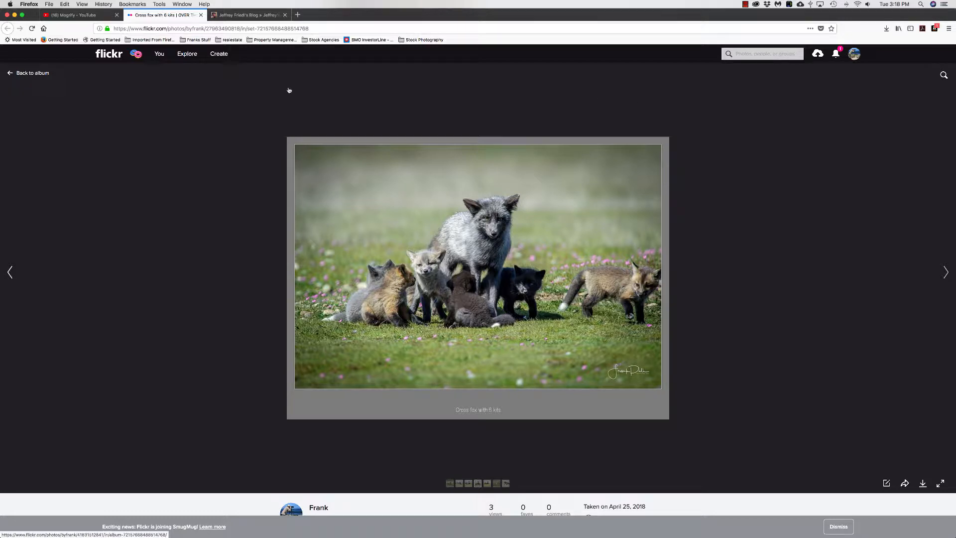
Switch to the blog page that is already open in the browser
{"action": "left_click", "coordinate": [252, 17]}
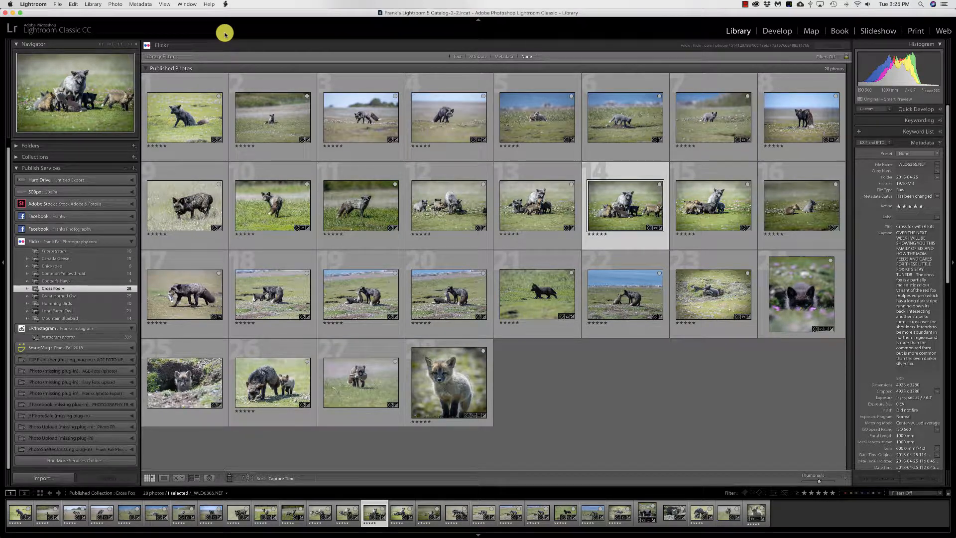
In Lightroom's Plug-in Manager, pick LRMogrify2.lrplugin as a plug-in to add, and close the manager without adding it
{"action": "left_click", "coordinate": [54, 5]}
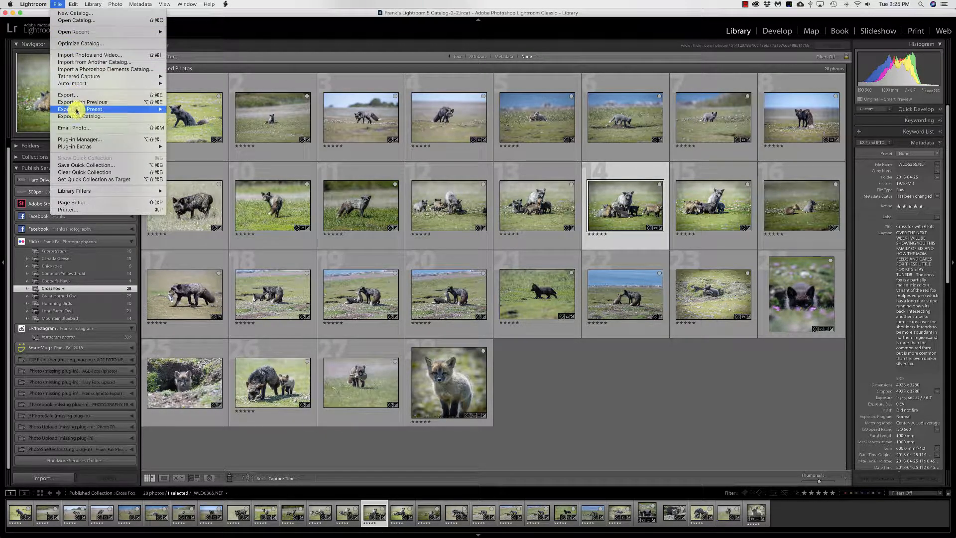
{"action": "left_click", "coordinate": [94, 143]}
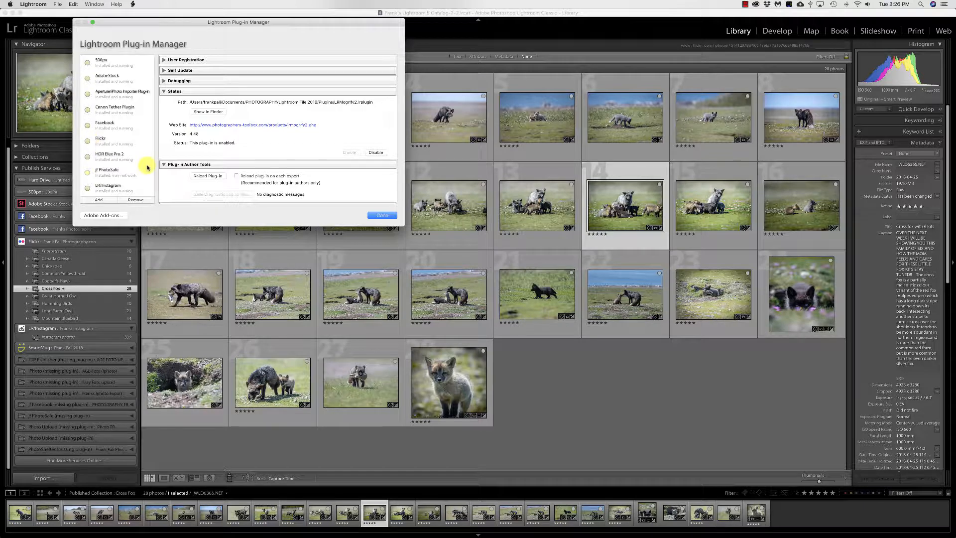
{"action": "left_click", "coordinate": [97, 200]}
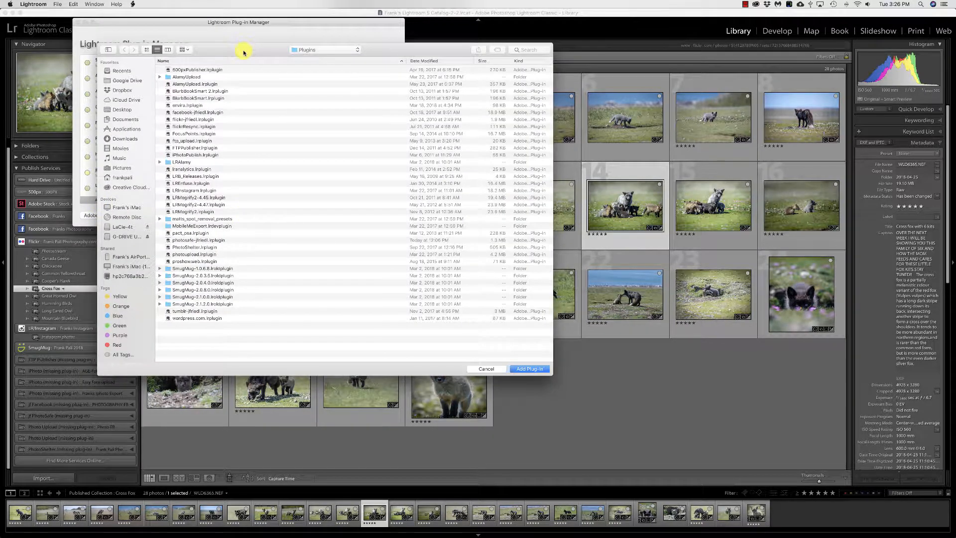
{"action": "left_click_drag", "start_coordinate": [244, 51], "coordinate": [538, 39]}
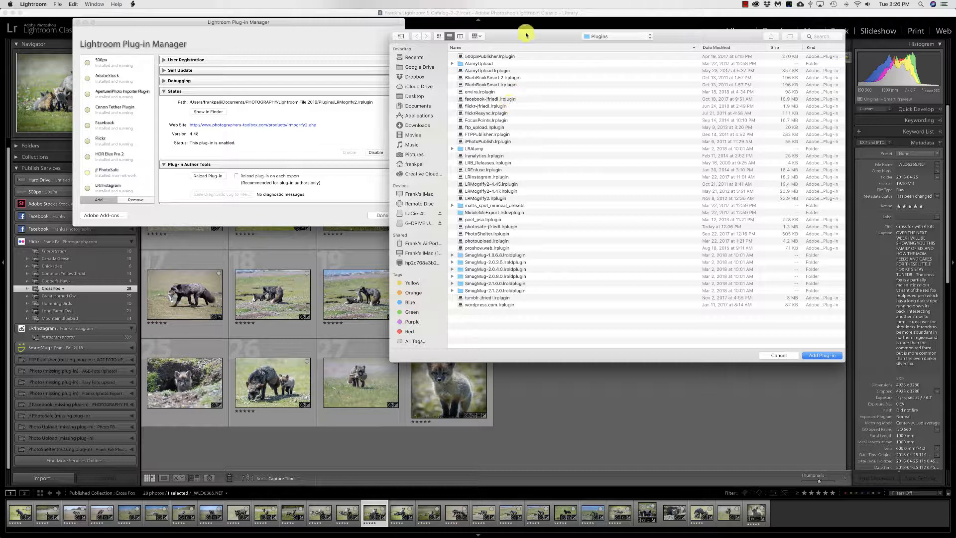
{"action": "left_click_drag", "start_coordinate": [524, 36], "coordinate": [544, 34]}
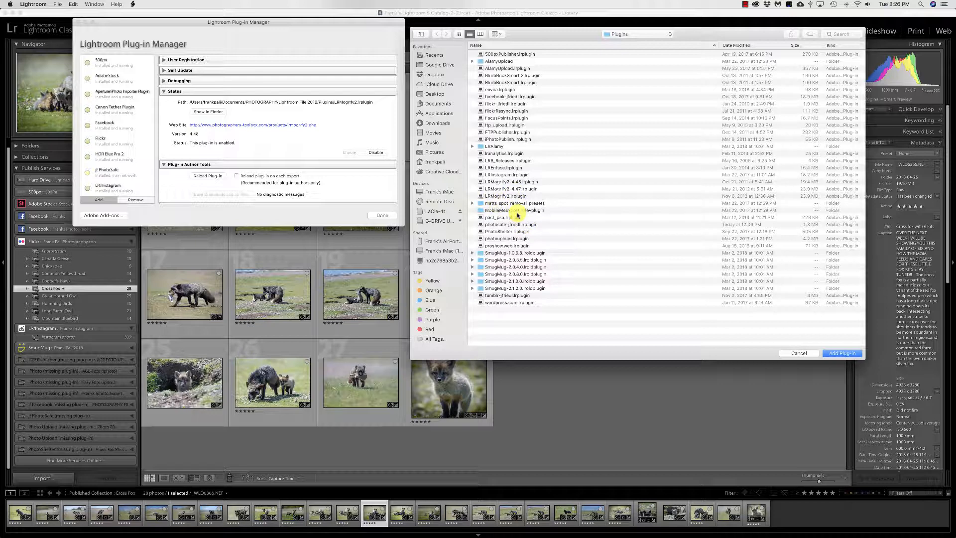
{"action": "left_click", "coordinate": [490, 196]}
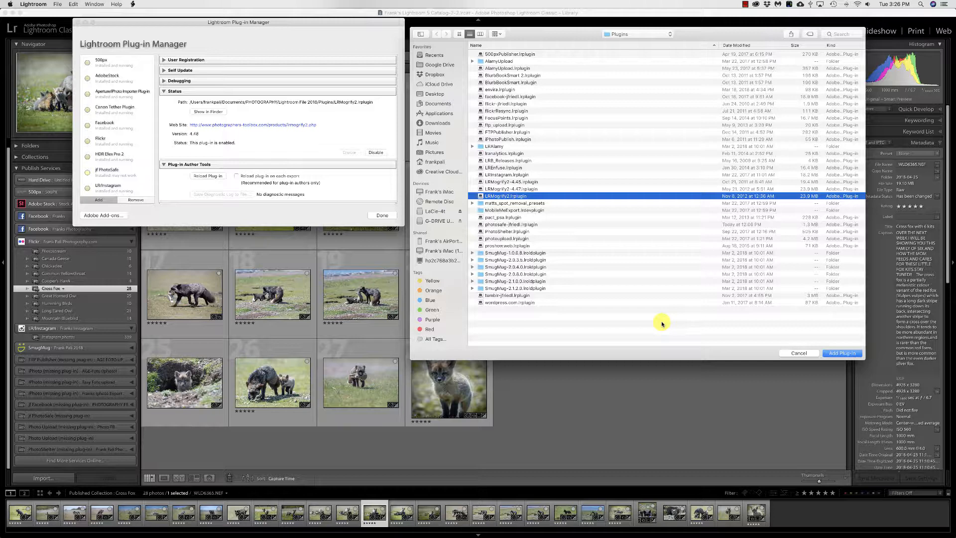
{"action": "left_click", "coordinate": [798, 354]}
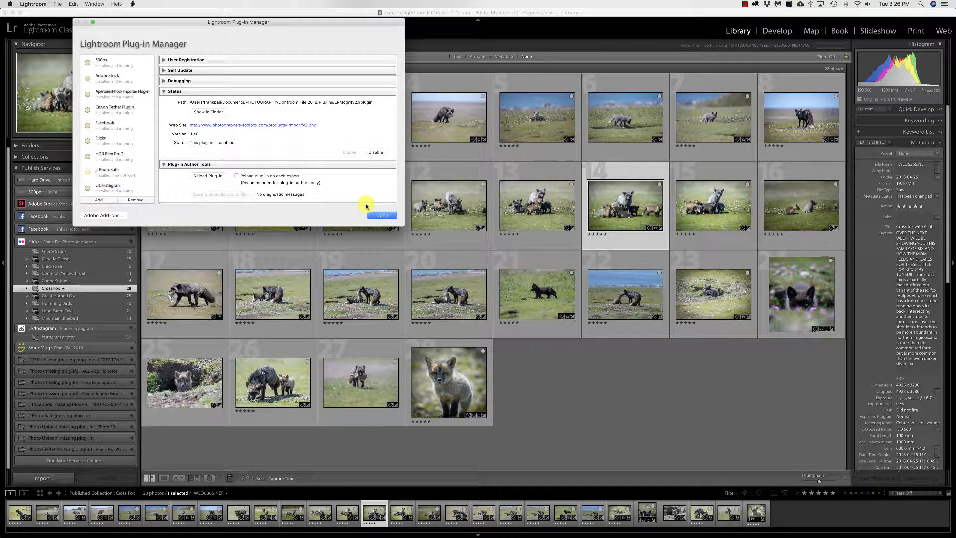
{"action": "left_click", "coordinate": [380, 216]}
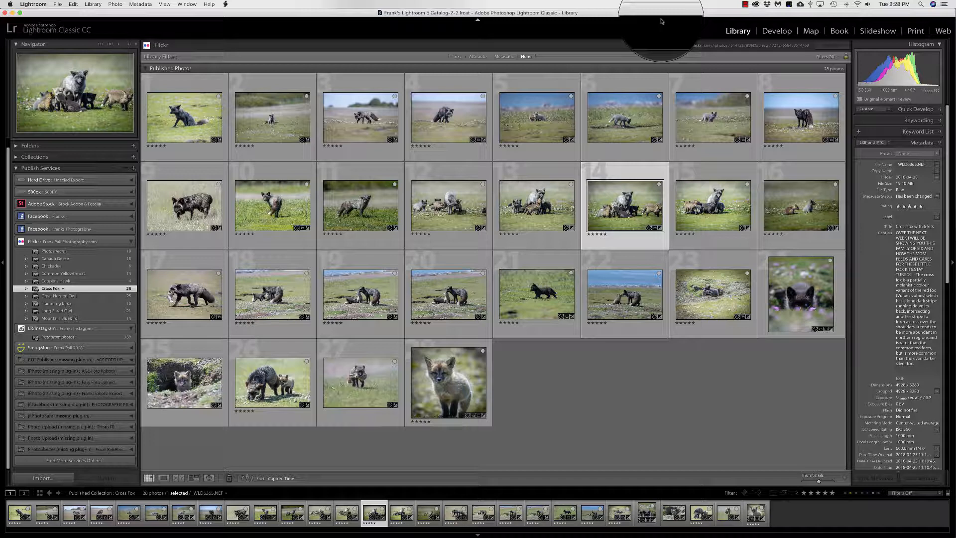
Open the Flickr publish service's settings for editing
{"action": "right_click", "coordinate": [112, 244]}
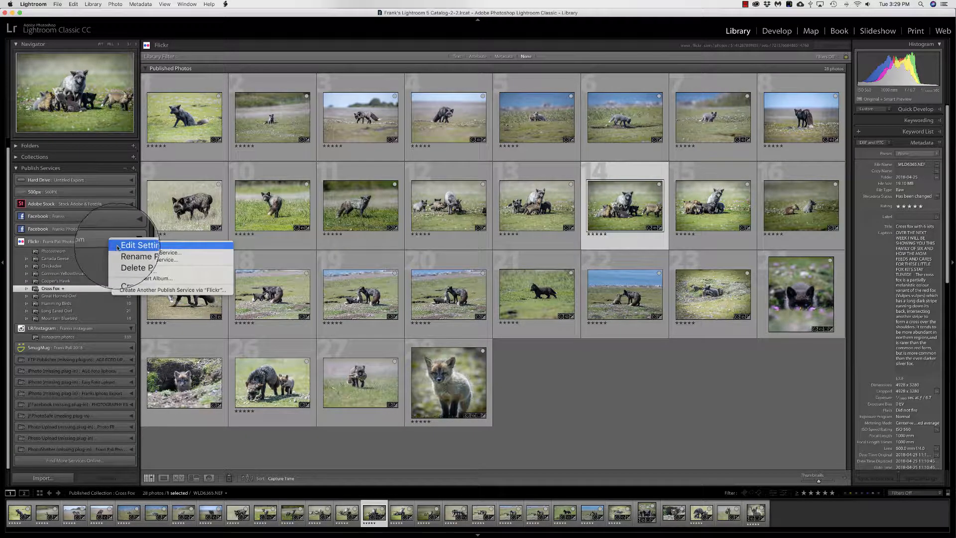
{"action": "left_click", "coordinate": [118, 246]}
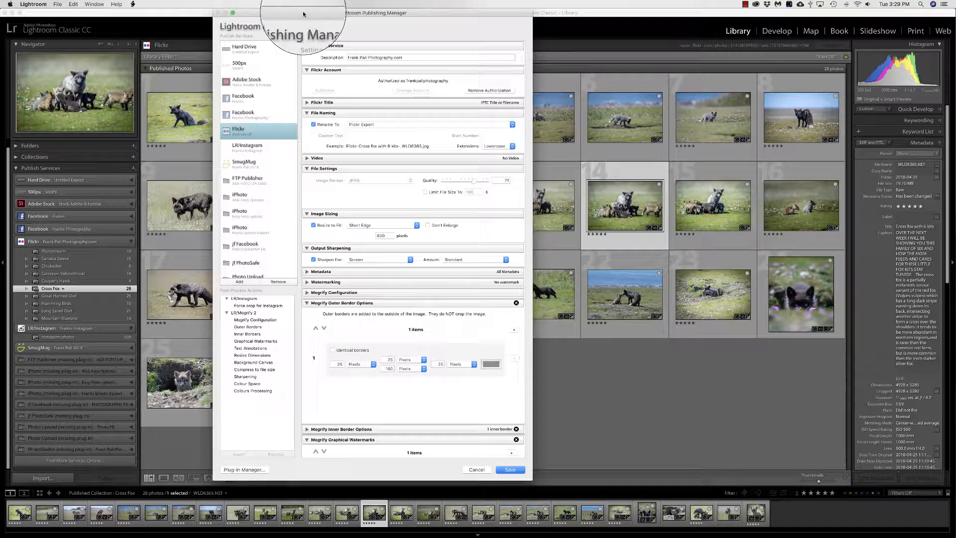
{"action": "left_click_drag", "start_coordinate": [304, 13], "coordinate": [359, 18]}
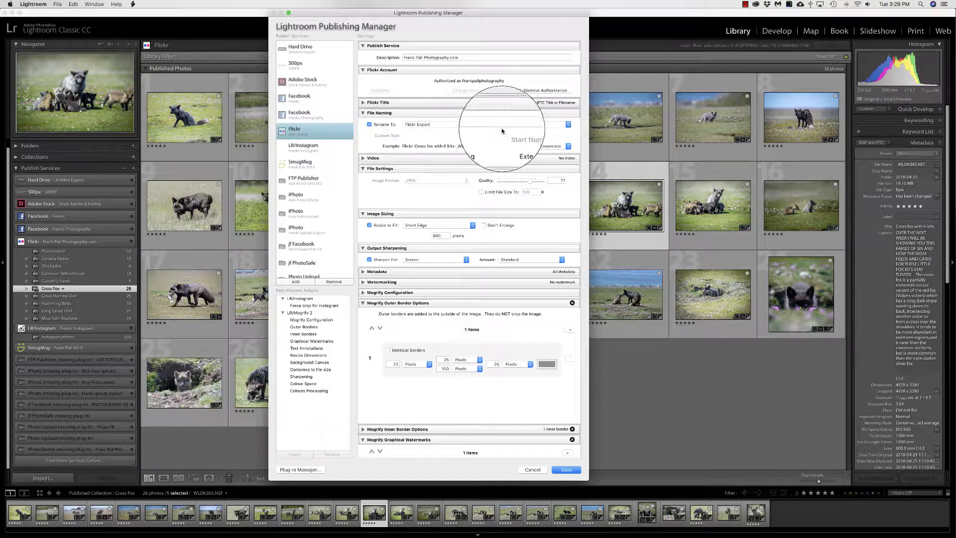
Inspect the Flickr Export file naming template and its preset options, and leave the template editor without changes
{"action": "left_click", "coordinate": [578, 124]}
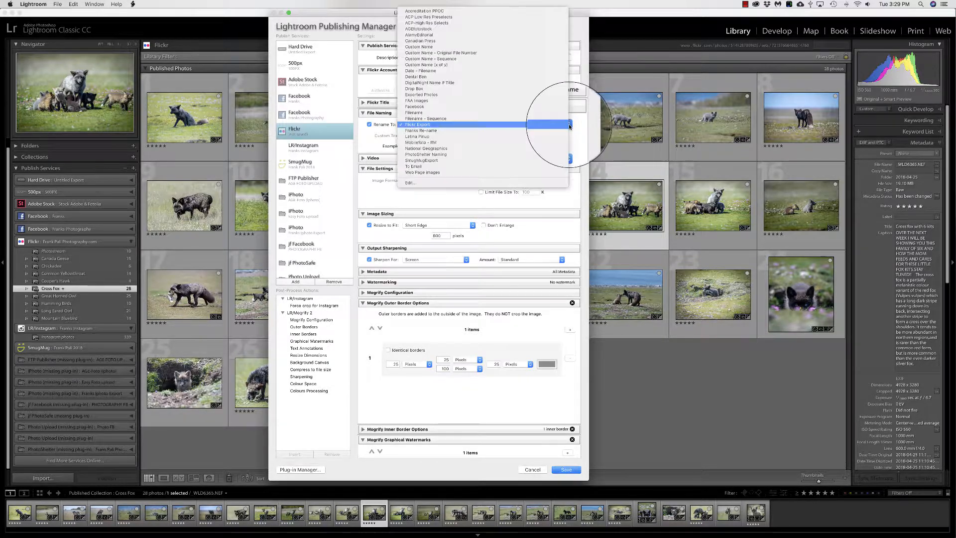
{"action": "left_click", "coordinate": [422, 184]}
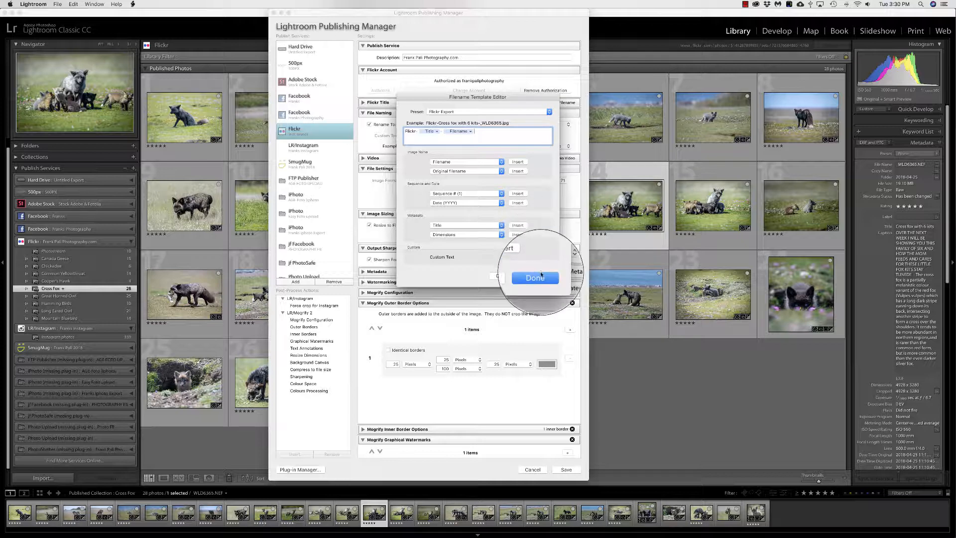
{"action": "left_click", "coordinate": [548, 111]}
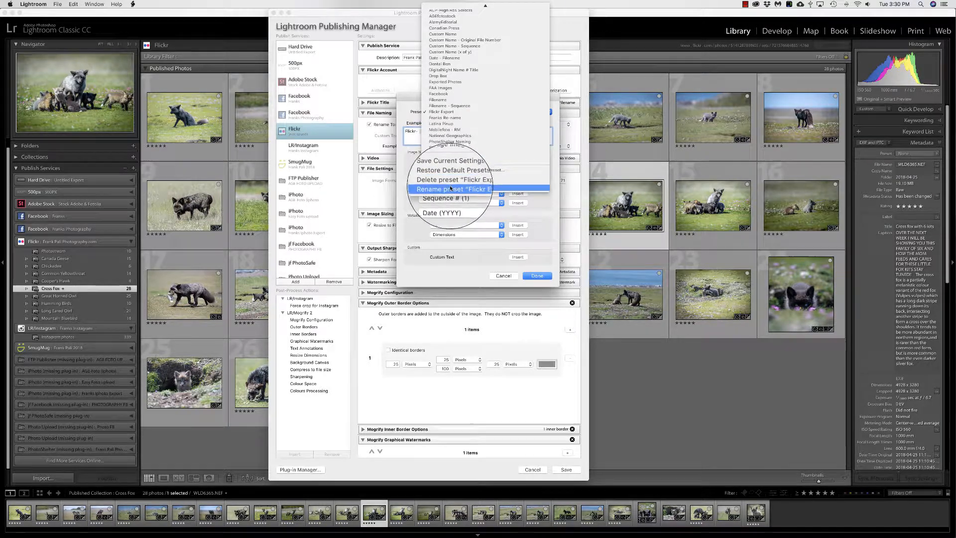
{"action": "left_click", "coordinate": [555, 181]}
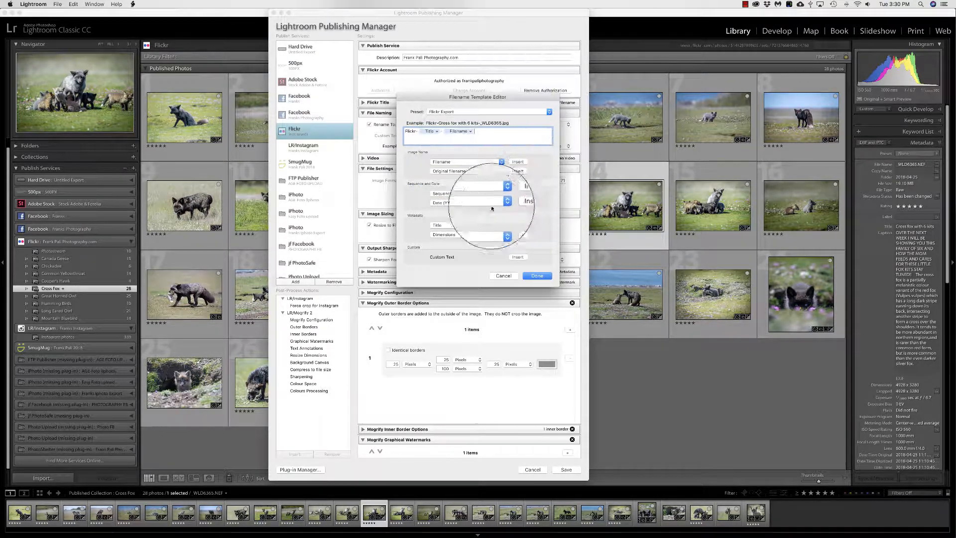
{"action": "left_click", "coordinate": [509, 279]}
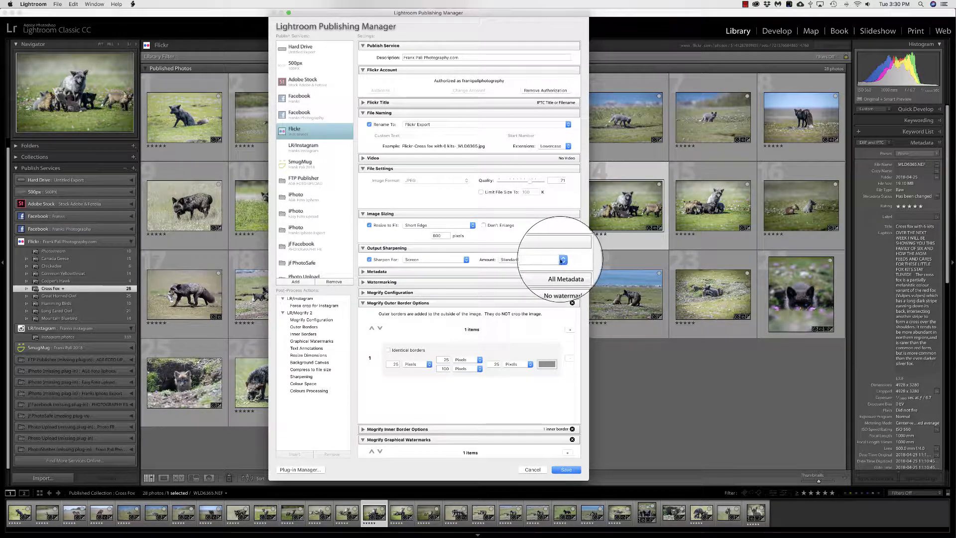
Select Standard as the output sharpening amount and review the metadata options
{"action": "left_click", "coordinate": [562, 260]}
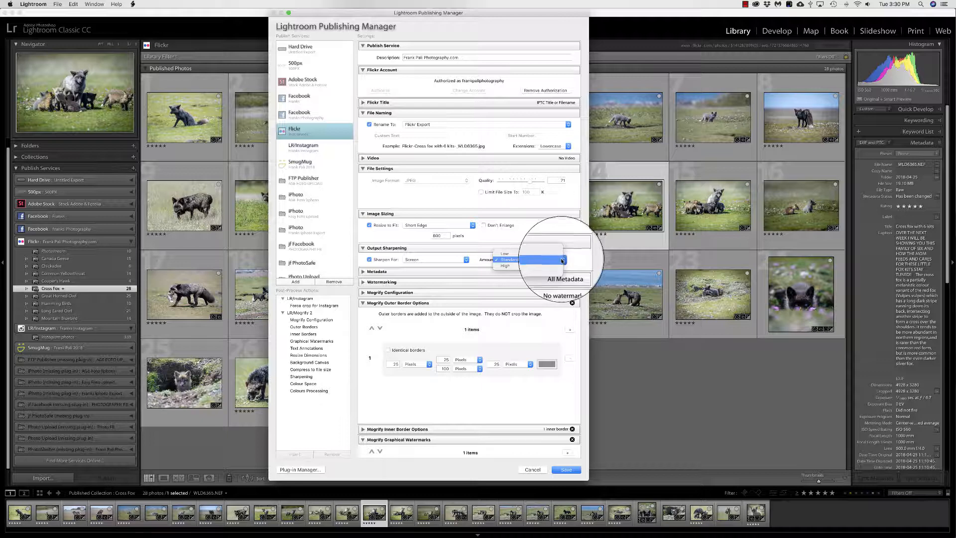
{"action": "left_click", "coordinate": [508, 259]}
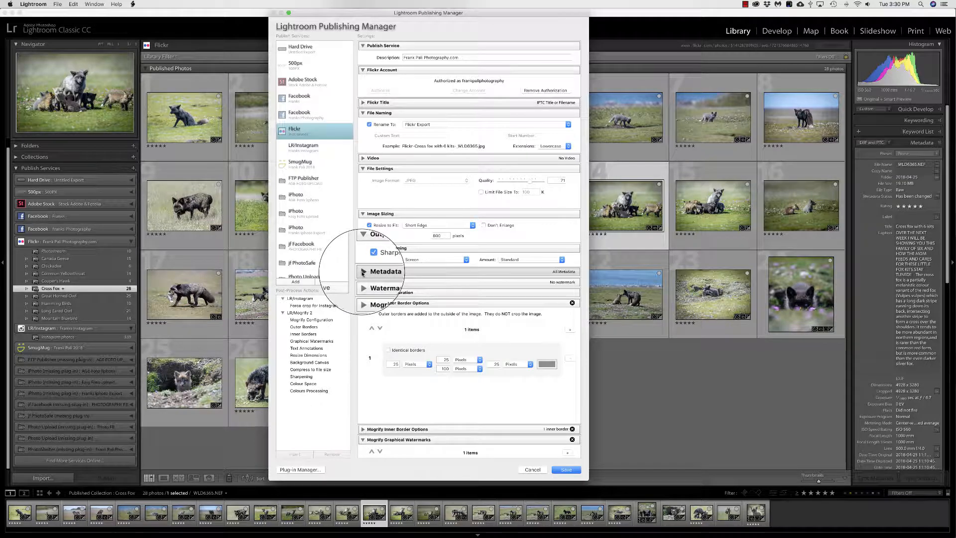
{"action": "left_click", "coordinate": [362, 273]}
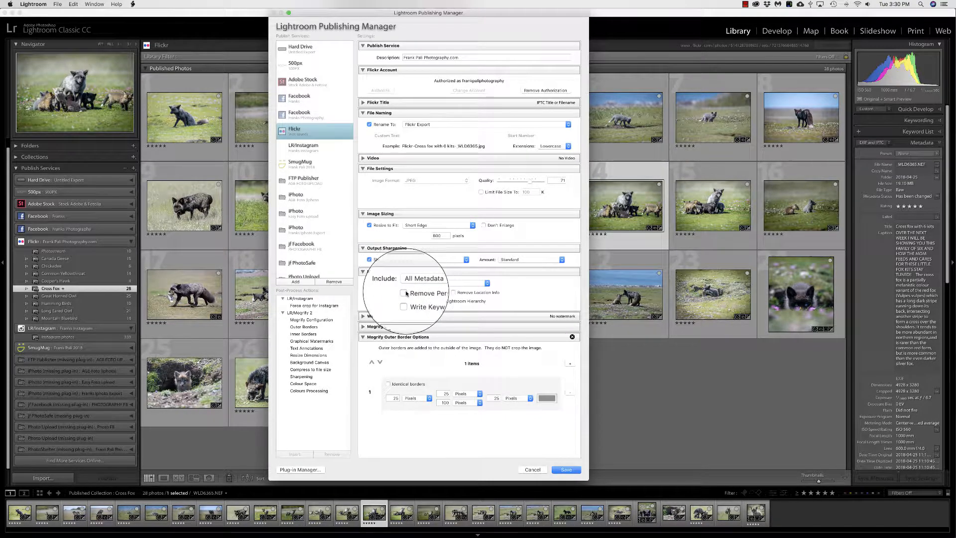
{"action": "left_click", "coordinate": [363, 272]}
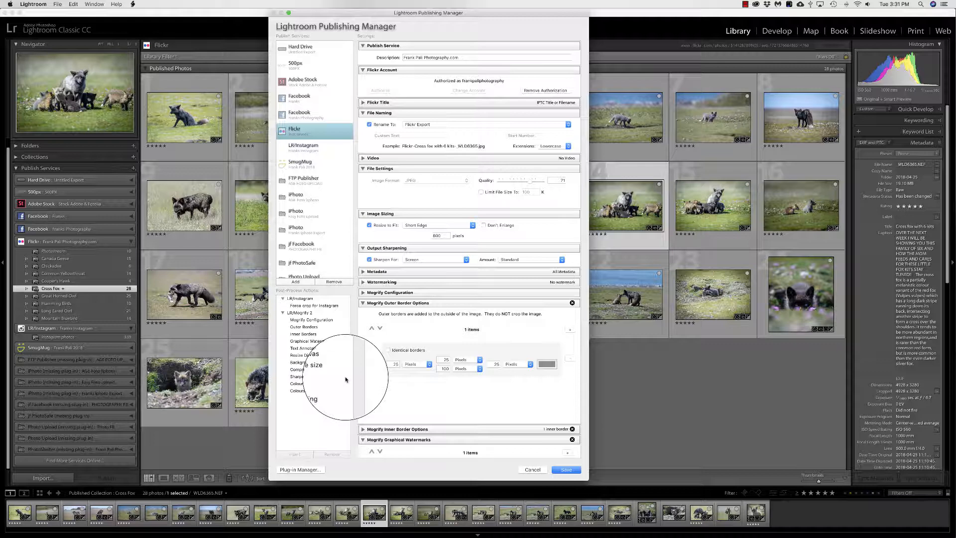
Review the Mogrify outer and inner border settings, including the inner border's colour, and collapse both sections
{"action": "scroll", "coordinate": [533, 334], "scroll_direction": "down", "scroll_amount": 1}
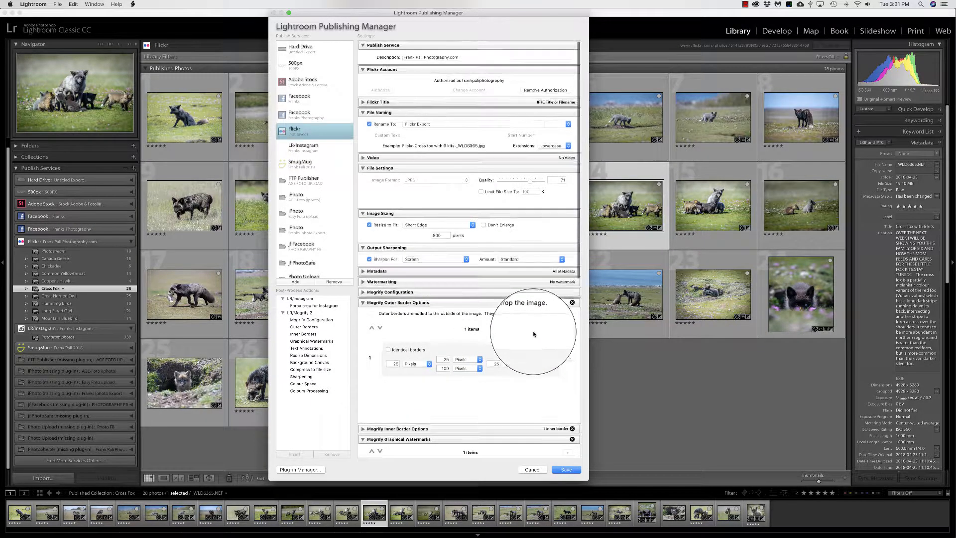
{"action": "scroll", "coordinate": [533, 334], "scroll_direction": "down", "scroll_amount": 4}
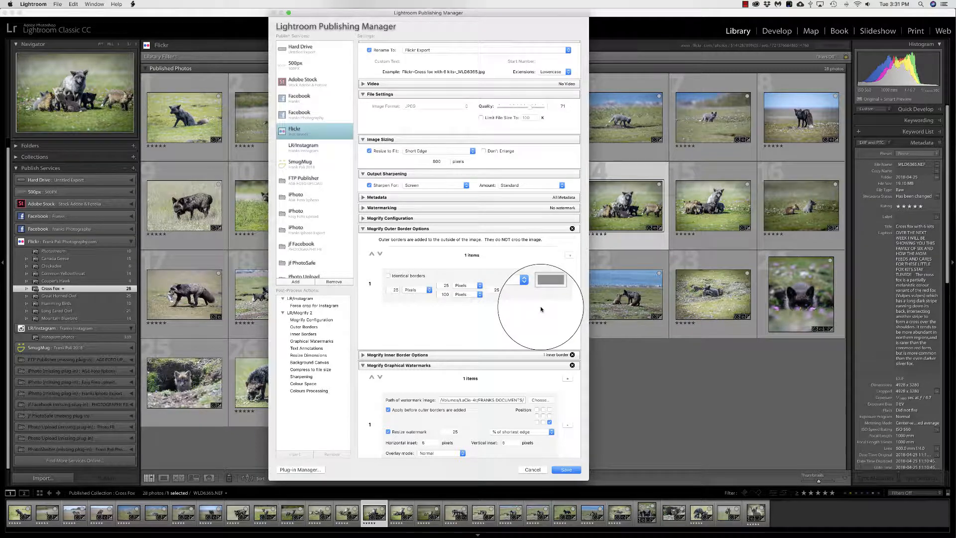
{"action": "scroll", "coordinate": [540, 312], "scroll_direction": "down", "scroll_amount": 2}
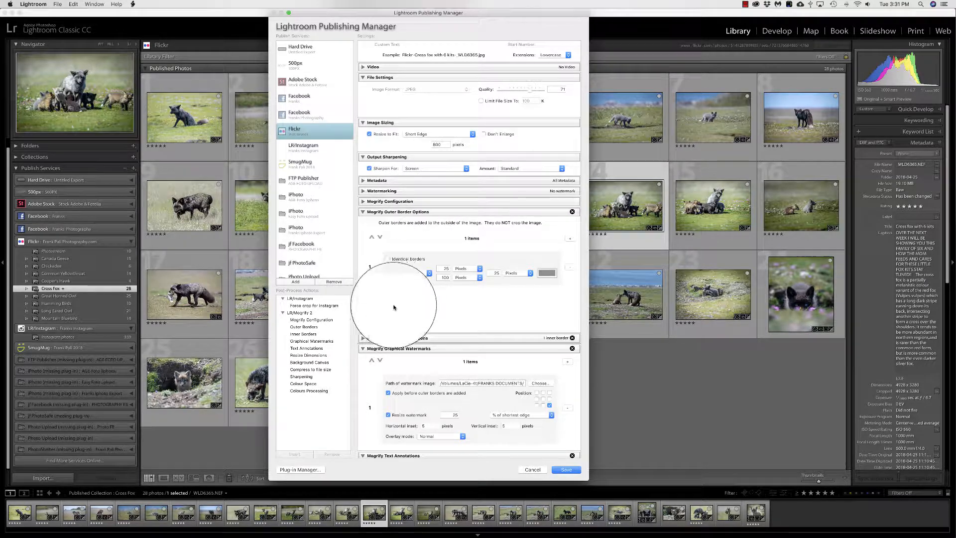
{"action": "left_click", "coordinate": [362, 341]}
{"action": "scroll", "coordinate": [379, 344], "scroll_direction": "down", "scroll_amount": 5}
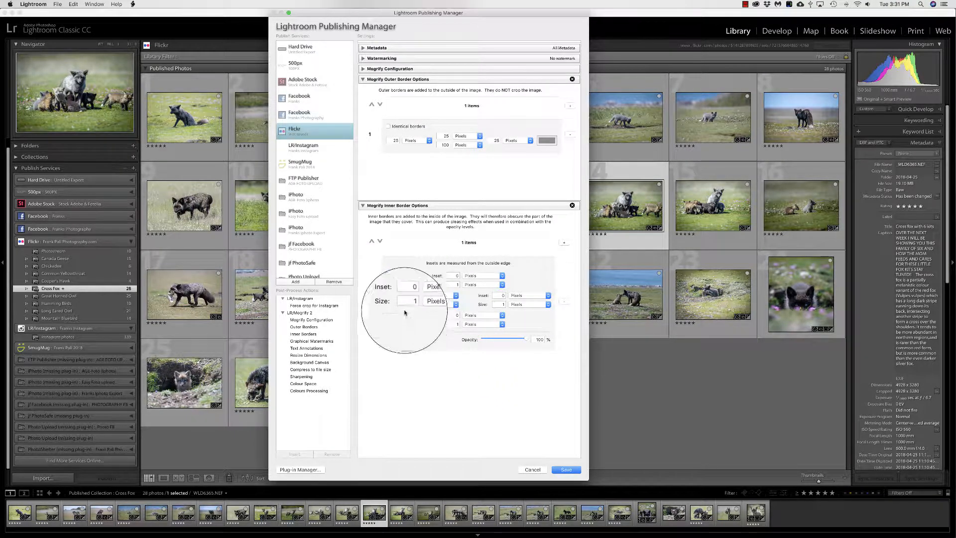
{"action": "left_click", "coordinate": [410, 342]}
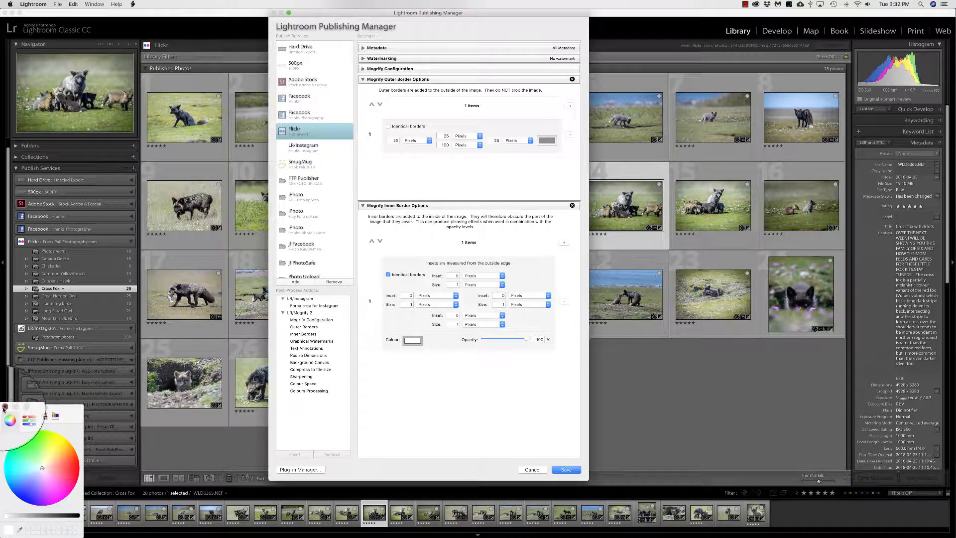
{"action": "left_click", "coordinate": [5, 408]}
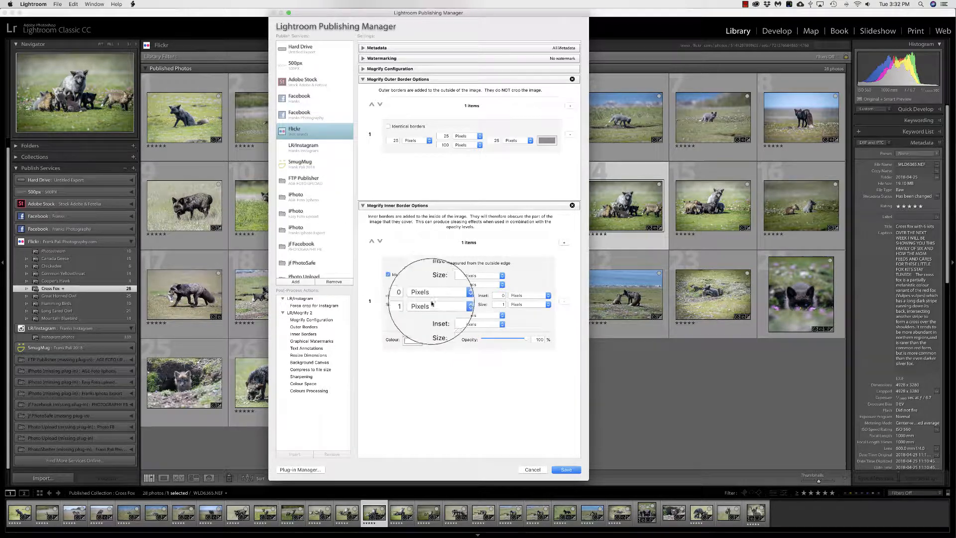
{"action": "left_click", "coordinate": [363, 206]}
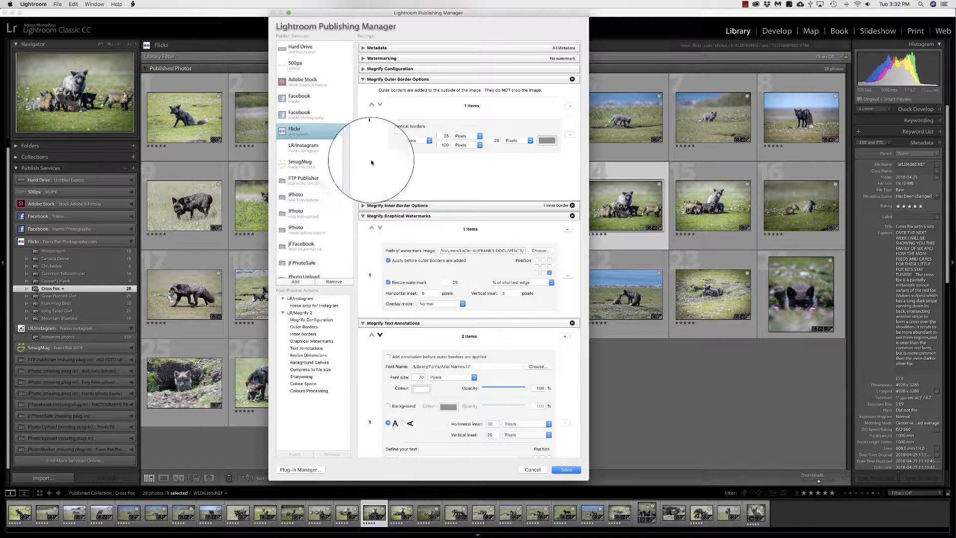
{"action": "left_click", "coordinate": [363, 80]}
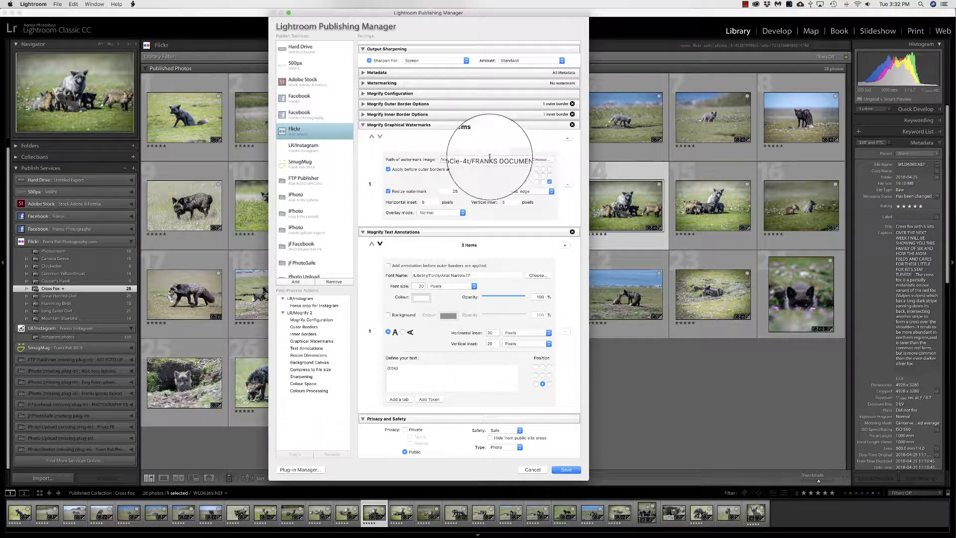
Choose the white high-resolution desktop logo PNG from the custom logos folder on the LaCie-4t drive as the Mogrify graphical watermark image
{"action": "left_click", "coordinate": [541, 160]}
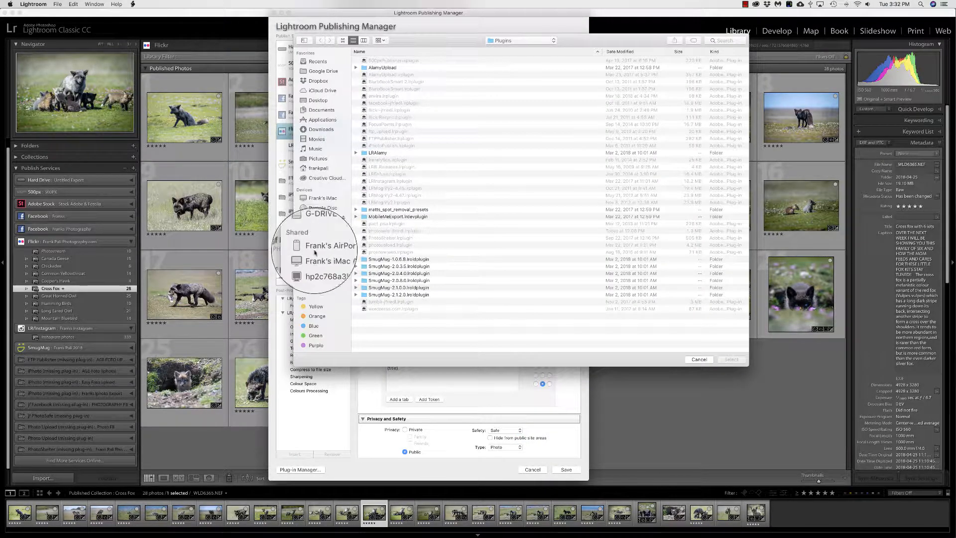
{"action": "left_click", "coordinate": [308, 220]}
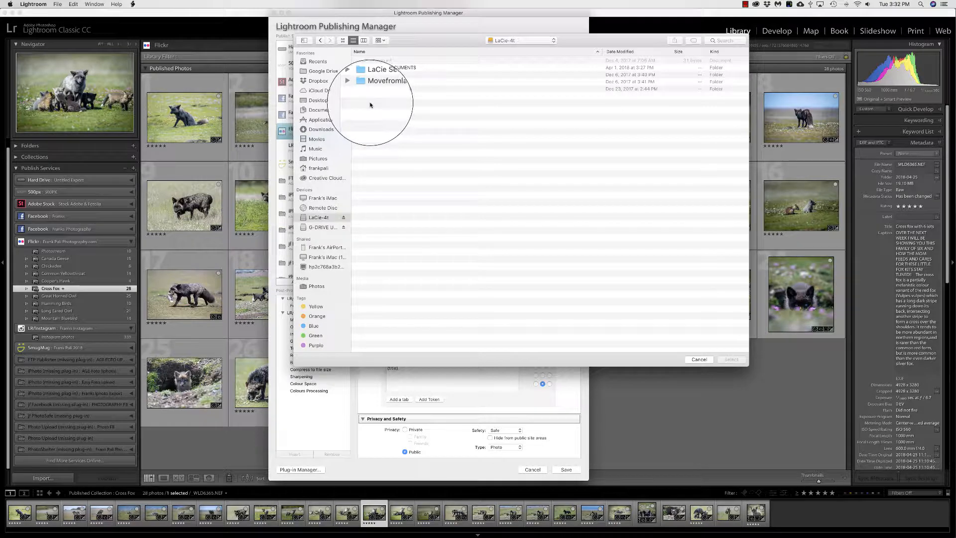
{"action": "key", "text": "Down"}
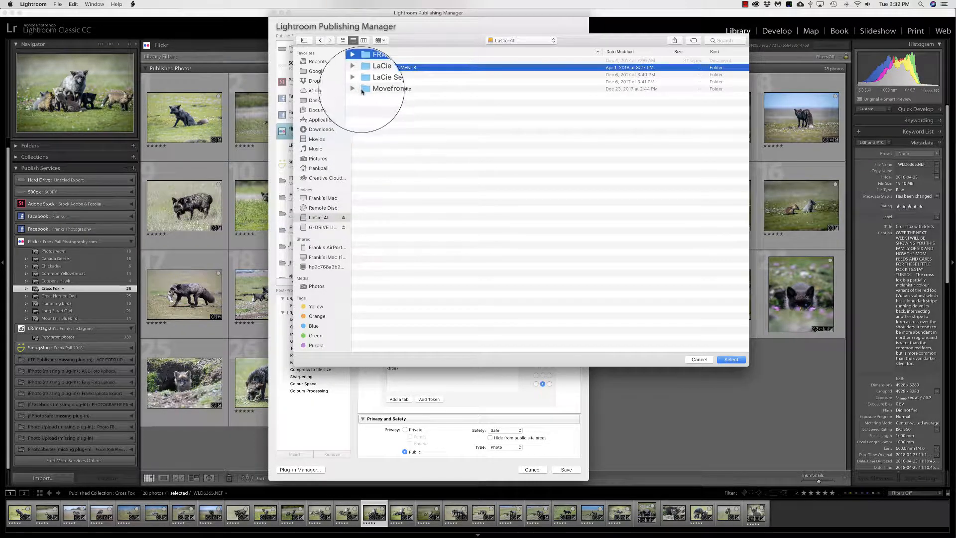
{"action": "left_click", "coordinate": [356, 68]}
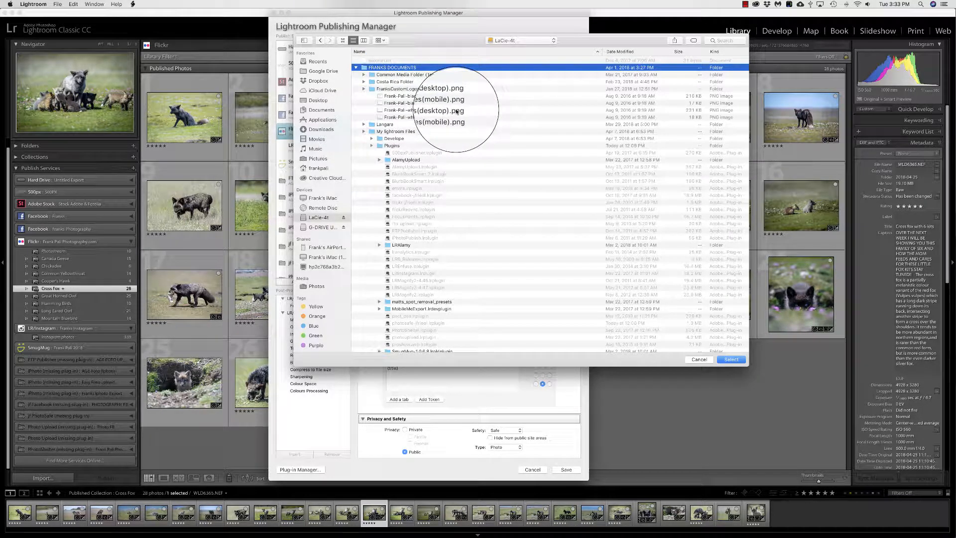
{"action": "left_click", "coordinate": [457, 110]}
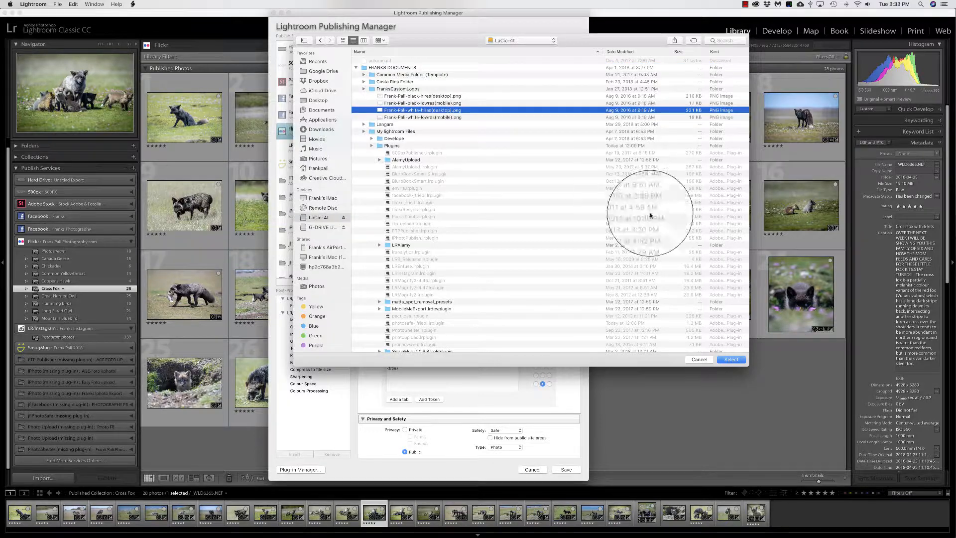
{"action": "left_click", "coordinate": [732, 360]}
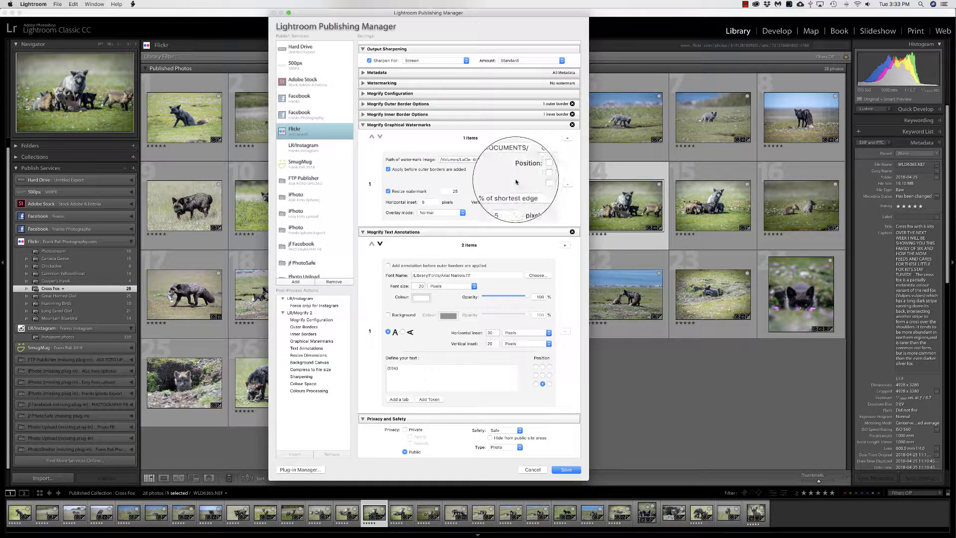
Turn off resizing for the Mogrify graphical watermark and turn it back on
{"action": "left_click", "coordinate": [388, 192]}
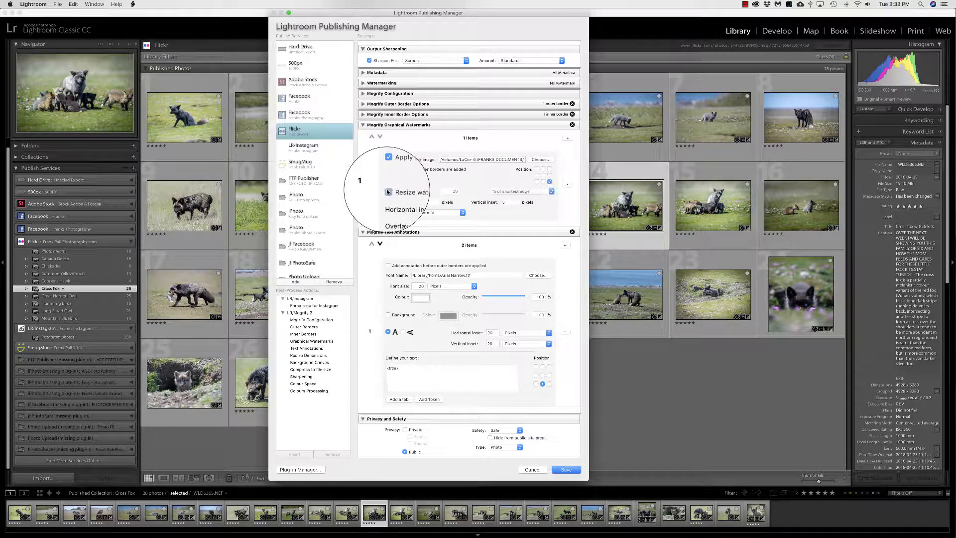
{"action": "left_click", "coordinate": [388, 192]}
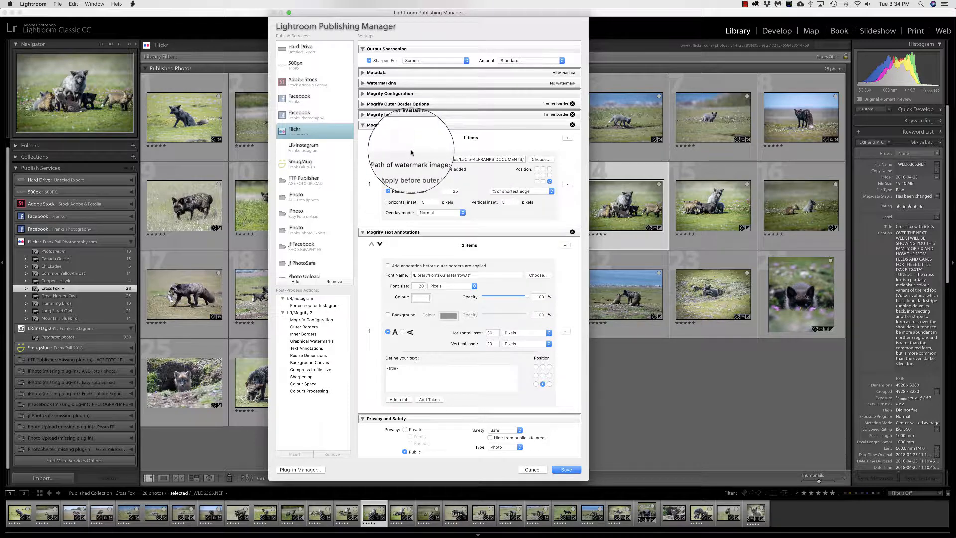
Expand the Mogrify inner border, outer border and configuration sections and review the settings down to the text annotations
{"action": "left_click", "coordinate": [363, 114]}
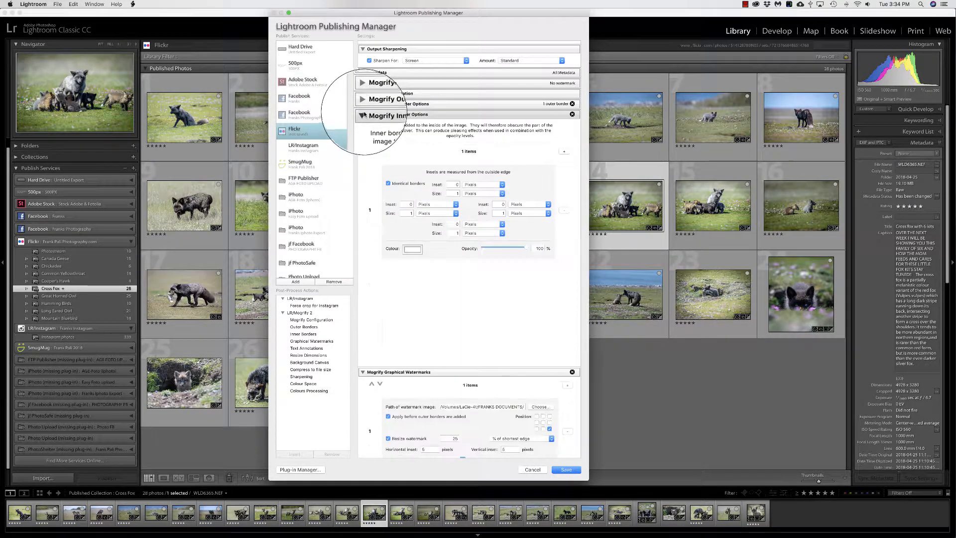
{"action": "left_click", "coordinate": [363, 103]}
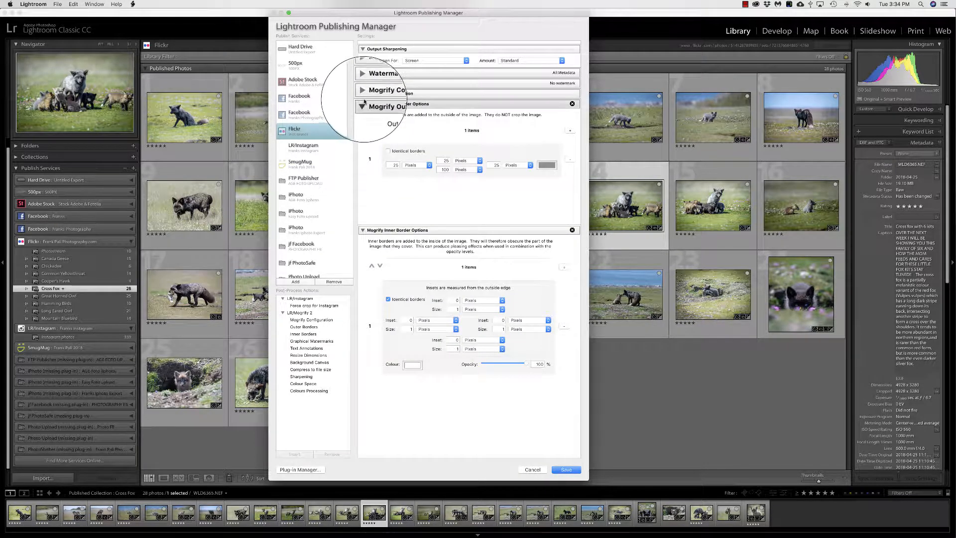
{"action": "left_click", "coordinate": [363, 94]}
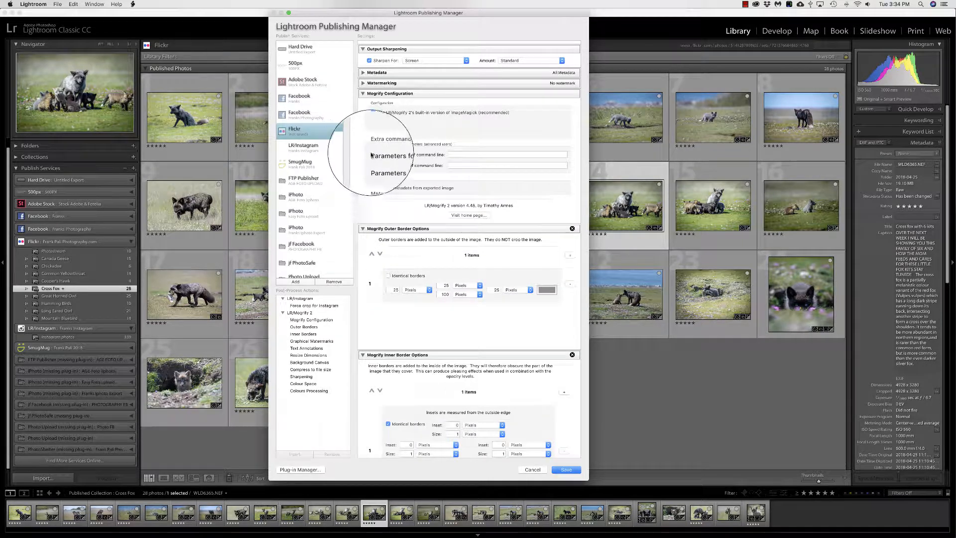
{"action": "scroll", "coordinate": [430, 258], "scroll_direction": "down", "scroll_amount": 3}
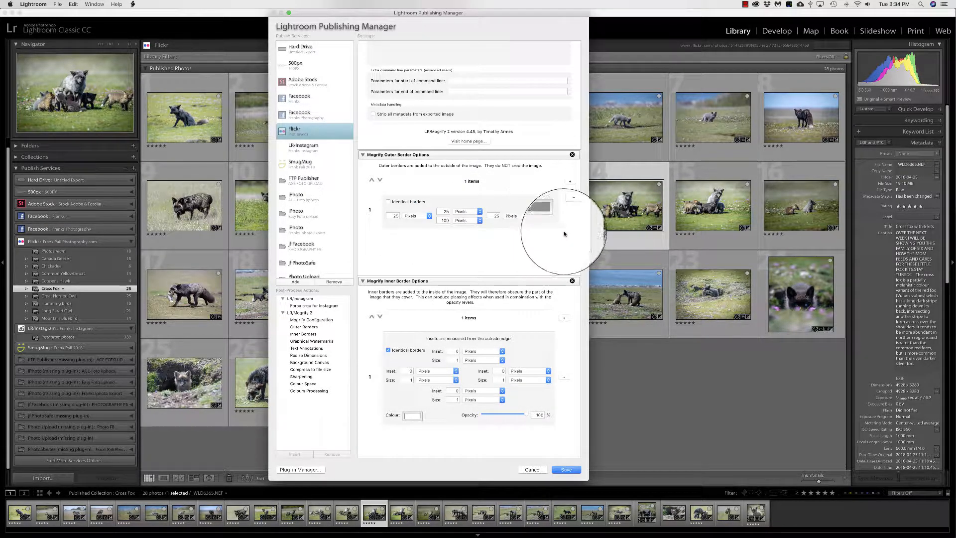
{"action": "scroll", "coordinate": [448, 277], "scroll_direction": "down", "scroll_amount": 3}
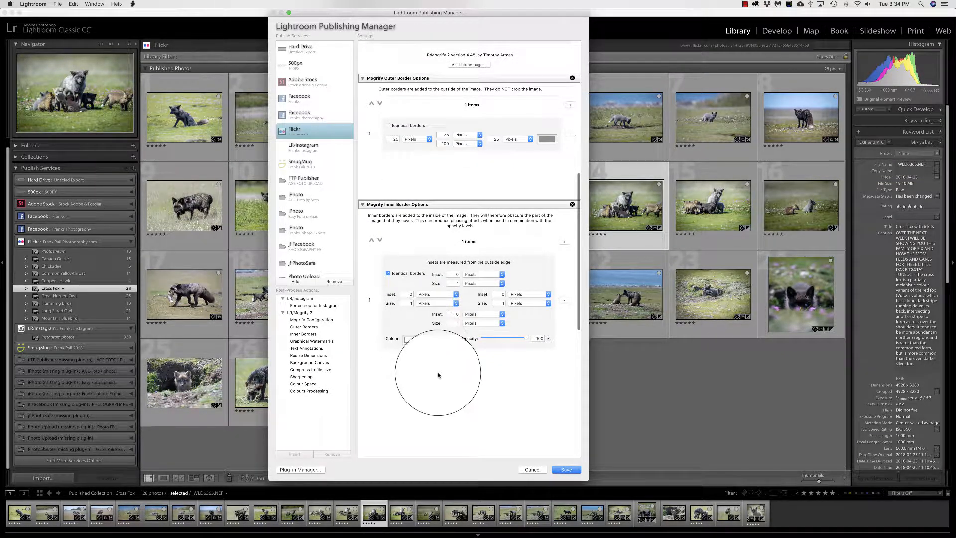
{"action": "scroll", "coordinate": [439, 374], "scroll_direction": "down", "scroll_amount": 8}
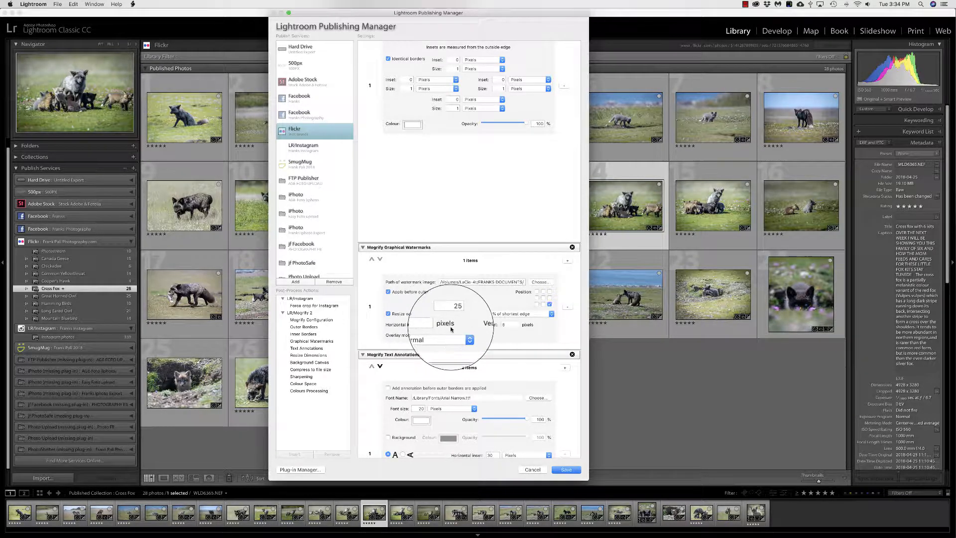
{"action": "scroll", "coordinate": [429, 339], "scroll_direction": "down", "scroll_amount": 5}
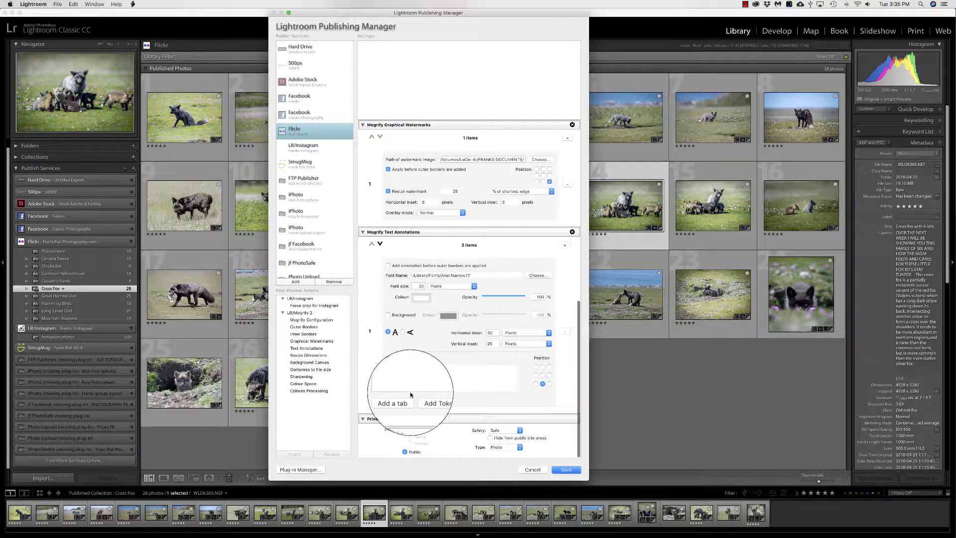
Insert the IPTC "Title of photo" token into the first text annotation, and remove the duplicate so only {title} remains
{"action": "left_click", "coordinate": [427, 400]}
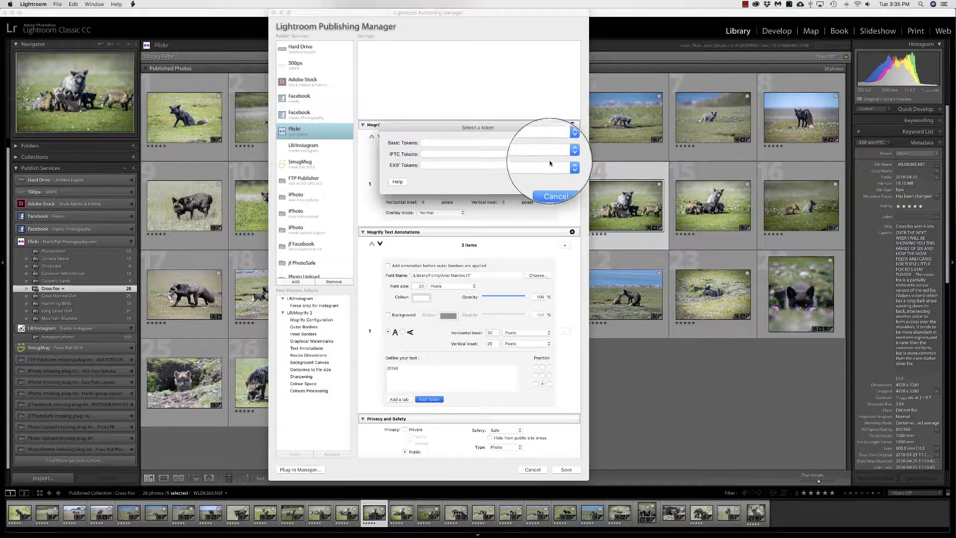
{"action": "left_click", "coordinate": [573, 150]}
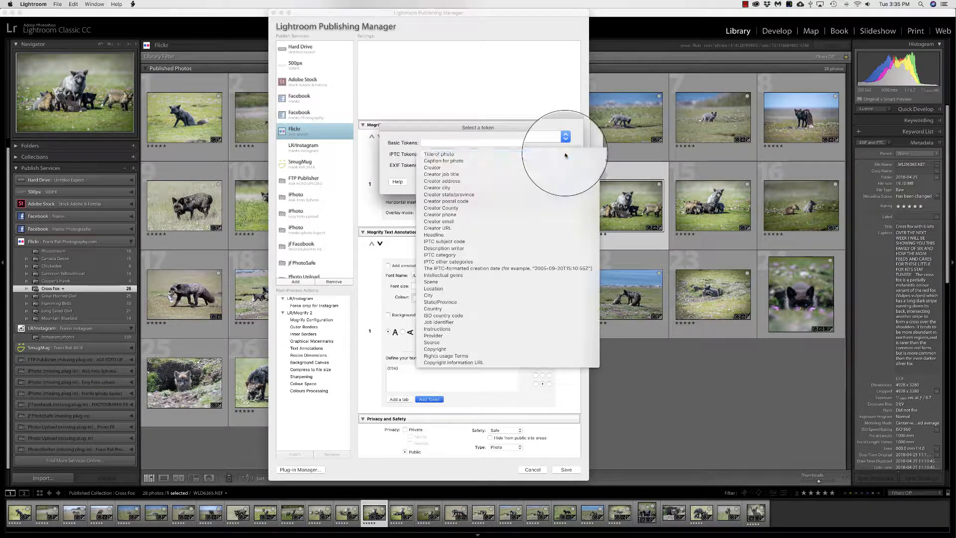
{"action": "left_click", "coordinate": [461, 156]}
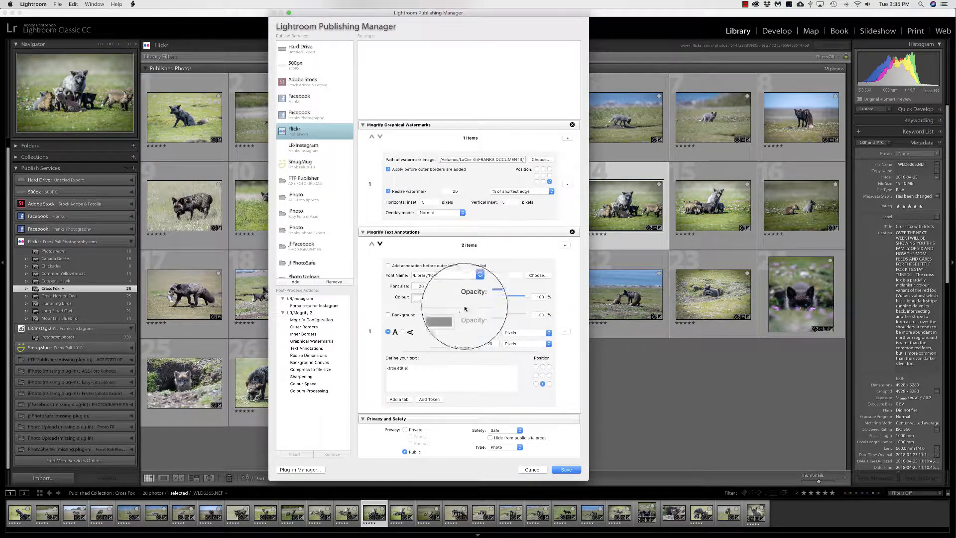
{"action": "left_click", "coordinate": [407, 369]}
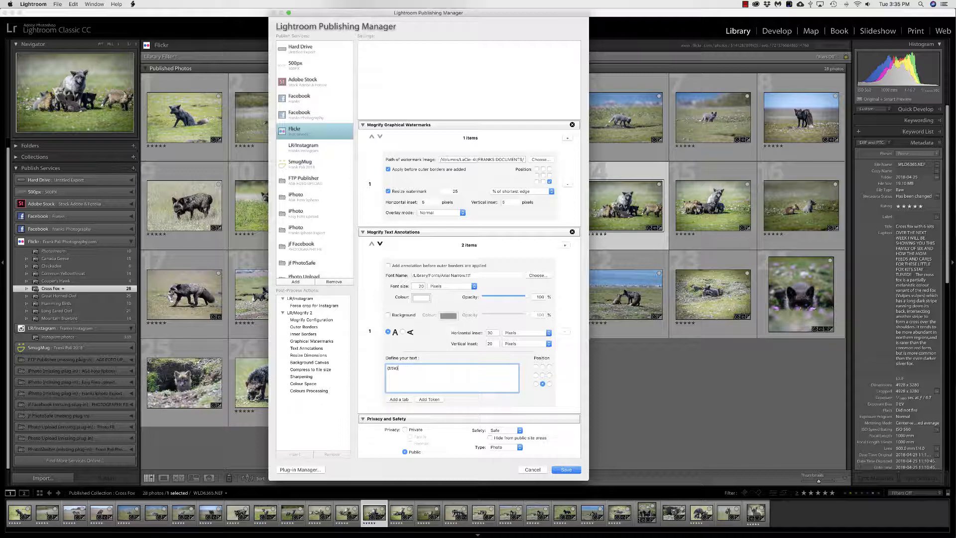
{"action": "left_click", "coordinate": [370, 393]}
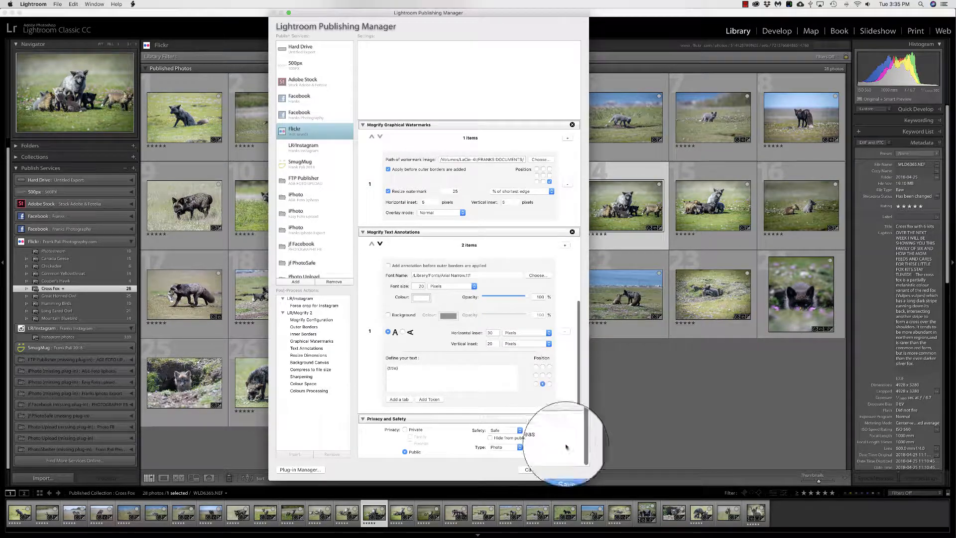
Save the Flickr publish service settings and leave the already published photos as they are
{"action": "left_click", "coordinate": [564, 470]}
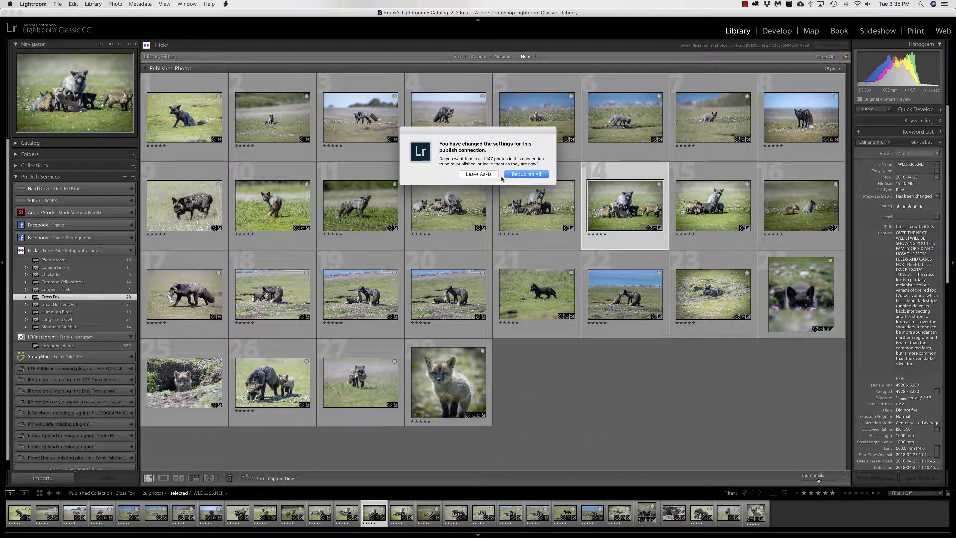
{"action": "left_click", "coordinate": [479, 174]}
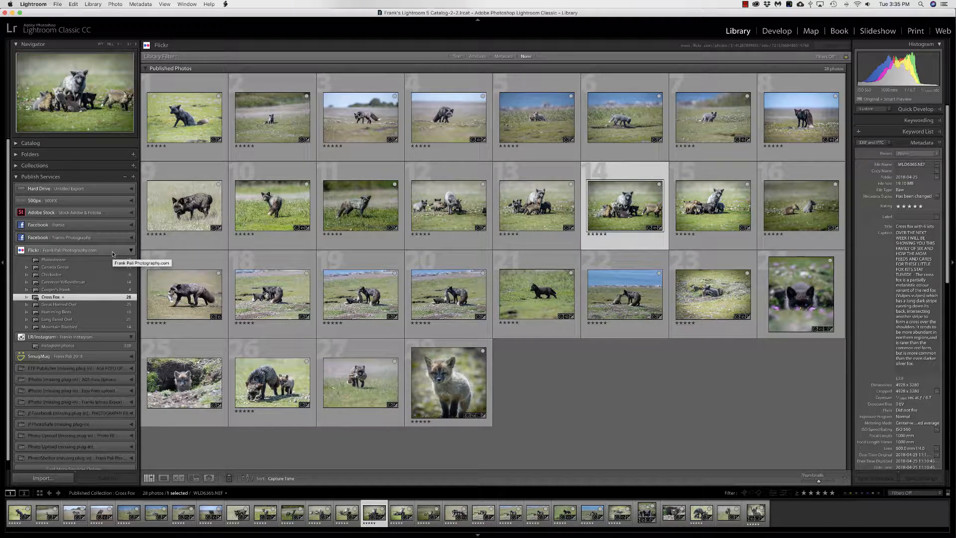
Show the last photo of the Cross Fox collection, the close-up of a standing fox kit, on its Flickr page
{"action": "left_click", "coordinate": [454, 401]}
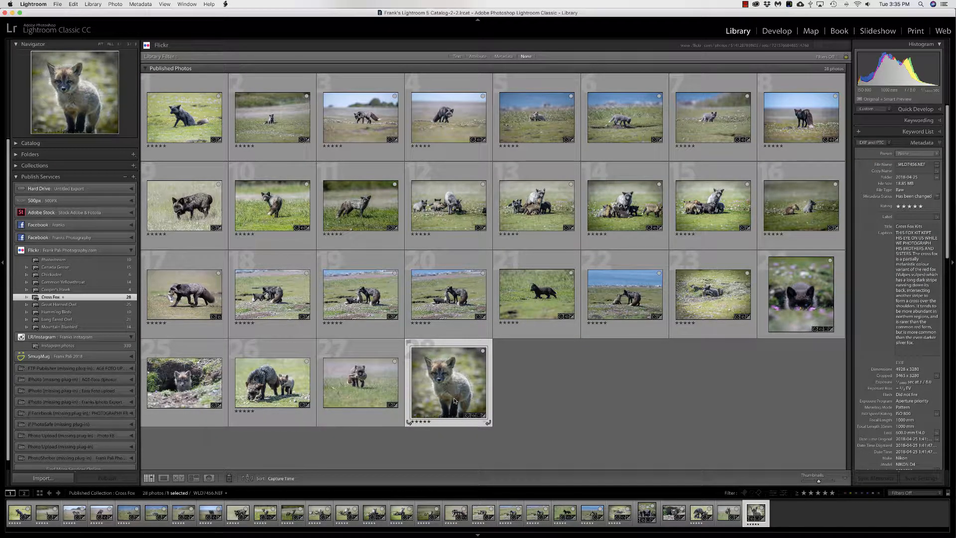
{"action": "right_click", "coordinate": [454, 401]}
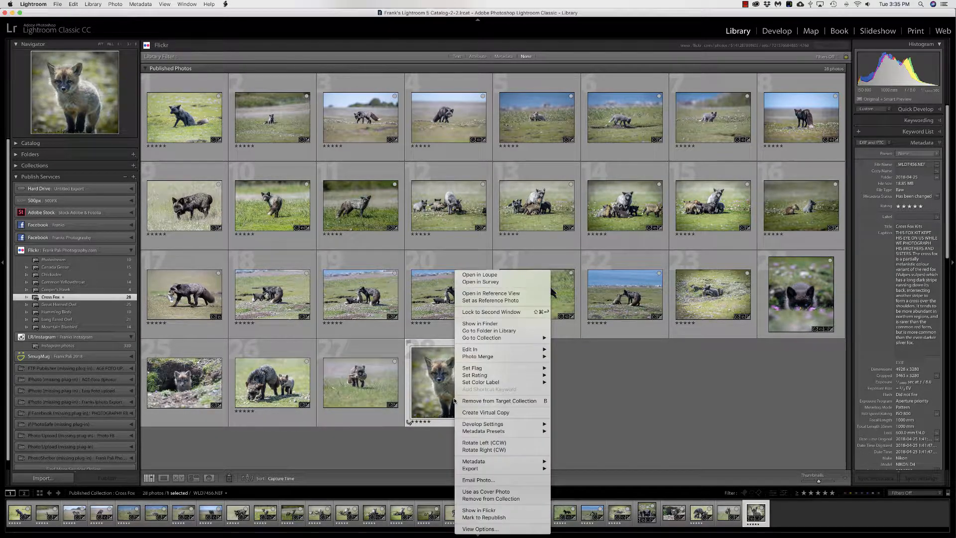
{"action": "left_click", "coordinate": [481, 511]}
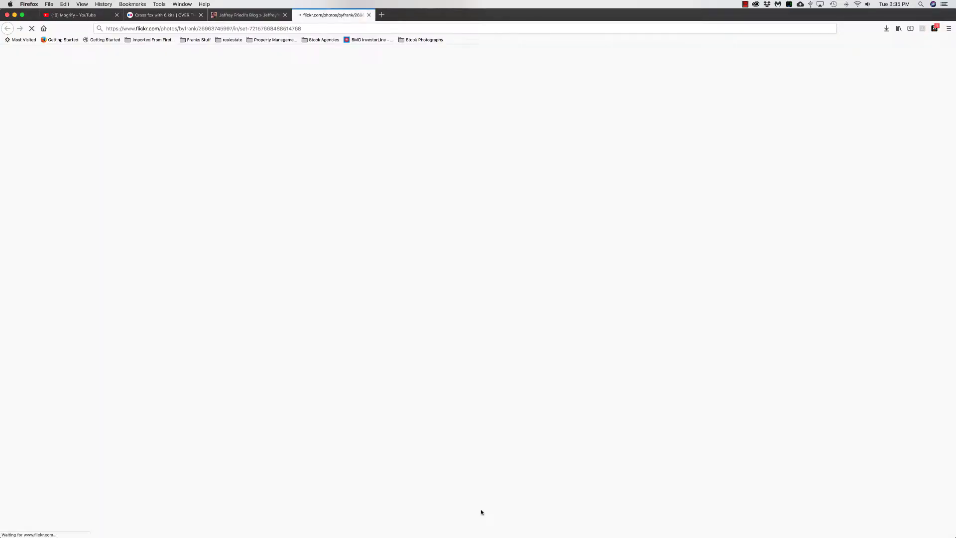